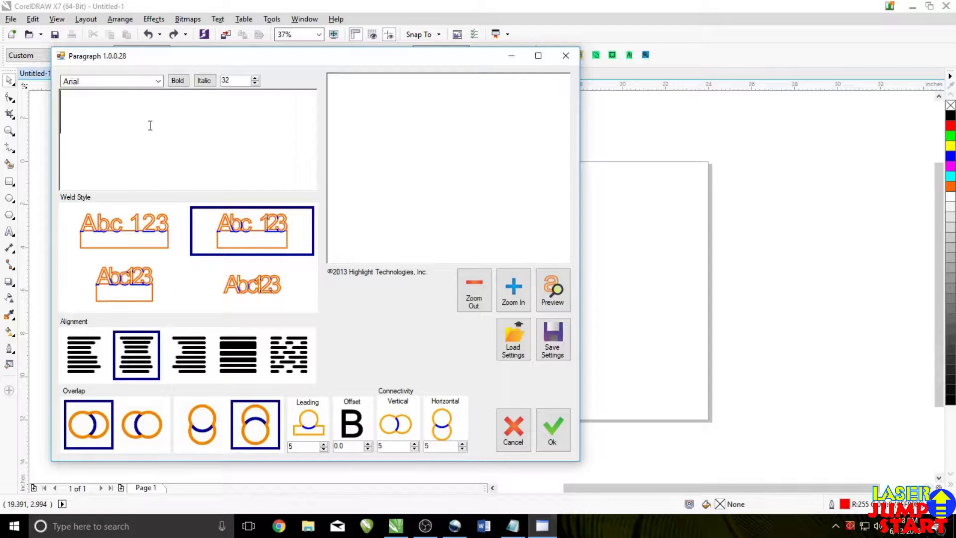
# Step: Enter "Example" and "Text" on two separate lines as the paragraph text, keeping the Arial font
pyautogui.write('Example')
pyautogui.press('Return')
pyautogui.write('Text')
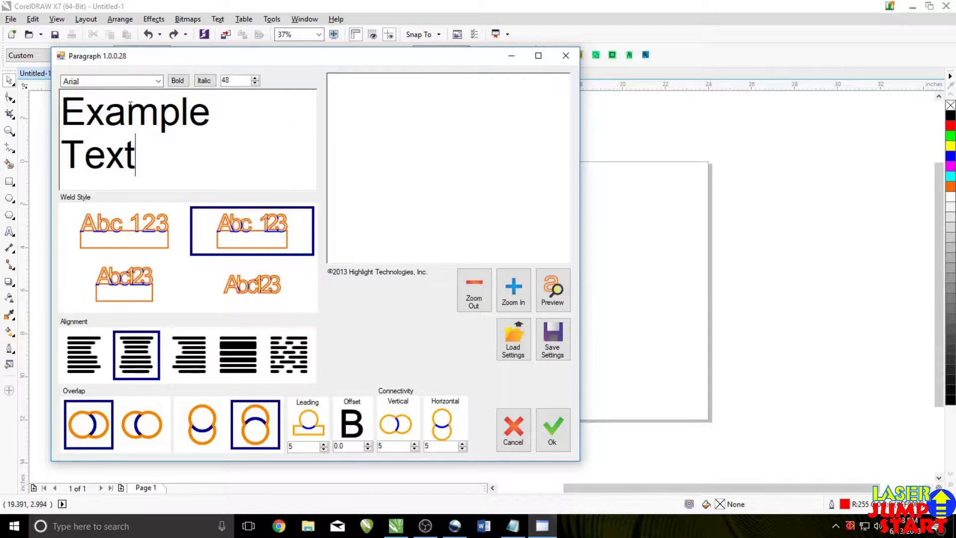
pyautogui.click(158, 81)
pyautogui.click(157, 80)
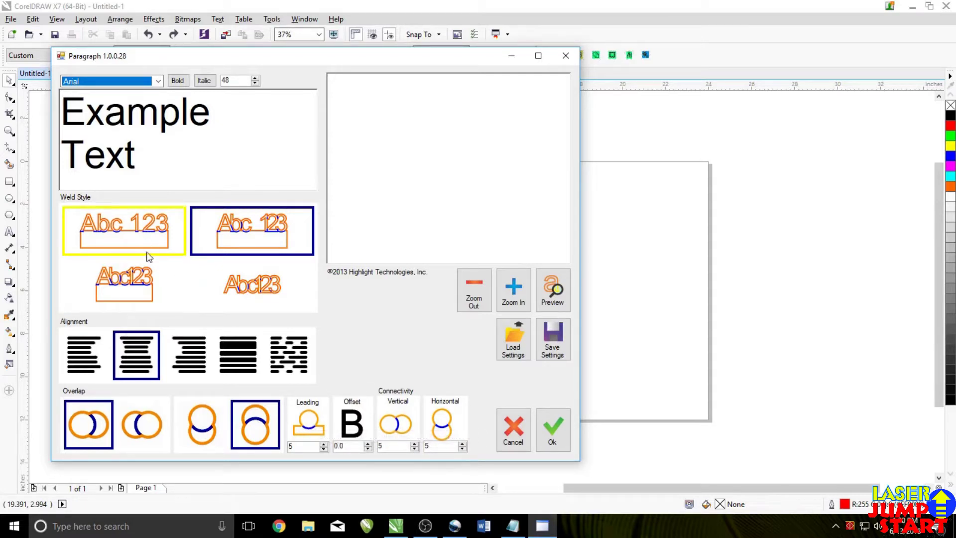
# Step: Try raising the leading to 10 and return it to 5
pyautogui.click(323, 445)
pyautogui.click(324, 444)
pyautogui.click(324, 445)
pyautogui.click(324, 444)
pyautogui.click(323, 444)
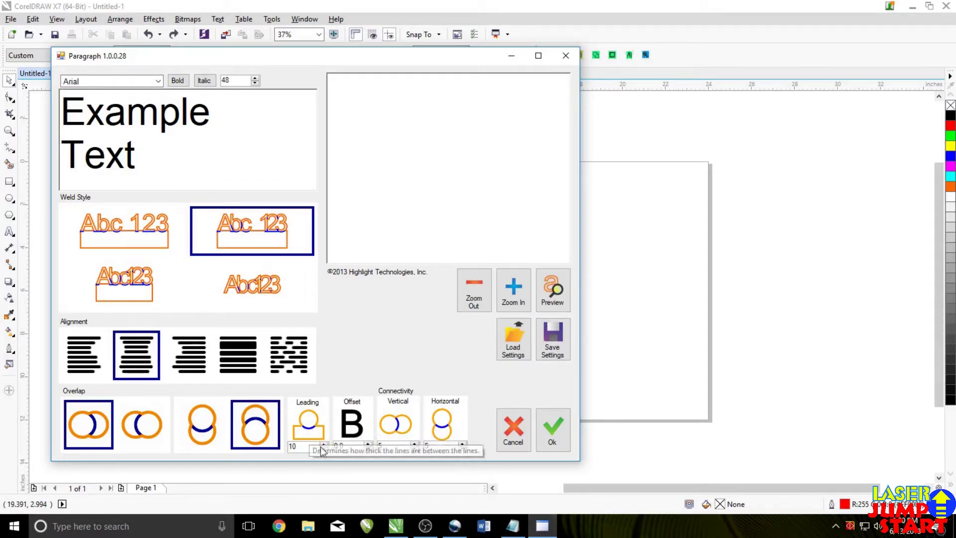
pyautogui.click(324, 448)
pyautogui.click(323, 448)
pyautogui.click(323, 448)
pyautogui.click(324, 448)
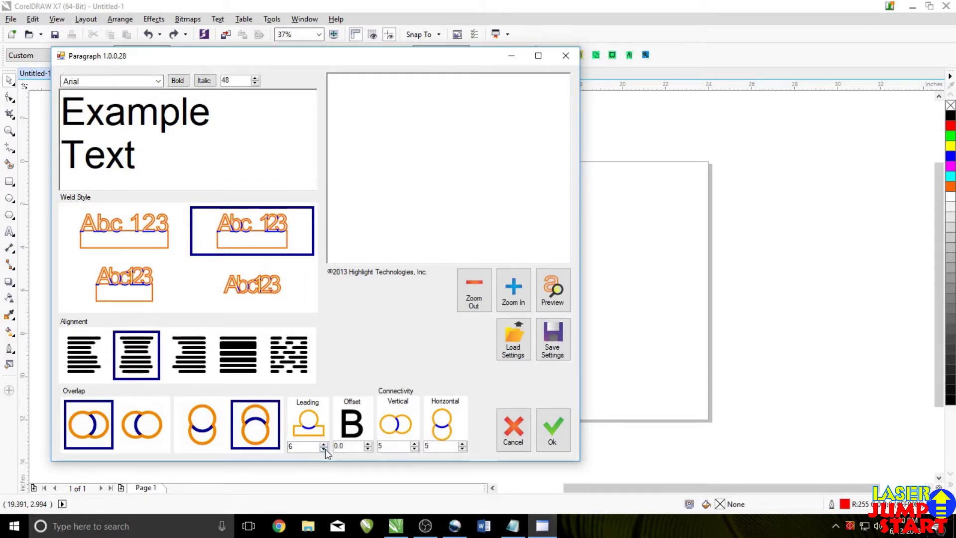
pyautogui.click(323, 448)
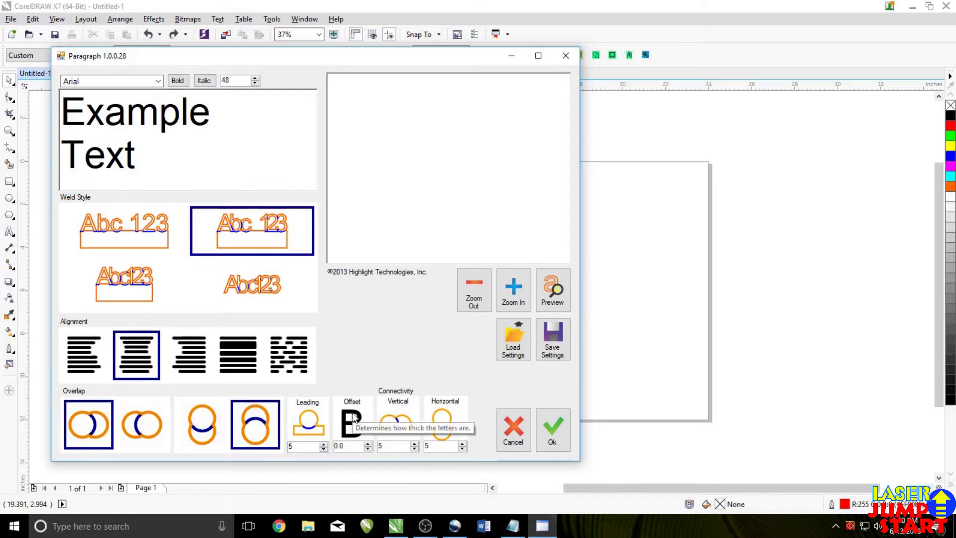
# Step: Try thickening the letters with an offset of 7.0 and return the offset to 0.0
pyautogui.click(367, 443)
pyautogui.click(367, 443)
pyautogui.click(367, 443)
pyautogui.click(368, 444)
pyautogui.click(368, 443)
pyautogui.click(368, 443)
pyautogui.click(367, 443)
pyautogui.click(368, 448)
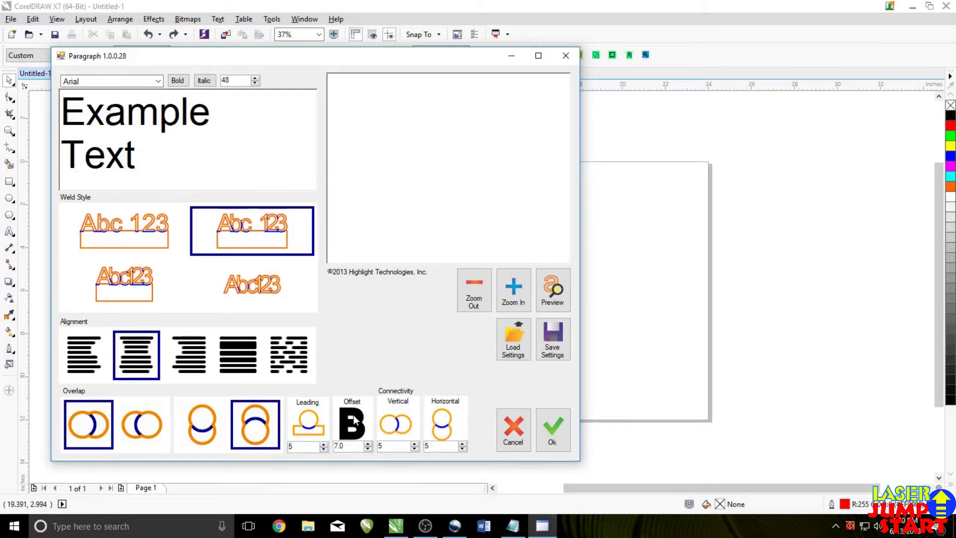
pyautogui.click(369, 449)
pyautogui.click(369, 448)
pyautogui.click(369, 449)
pyautogui.click(369, 449)
pyautogui.click(369, 449)
pyautogui.click(369, 449)
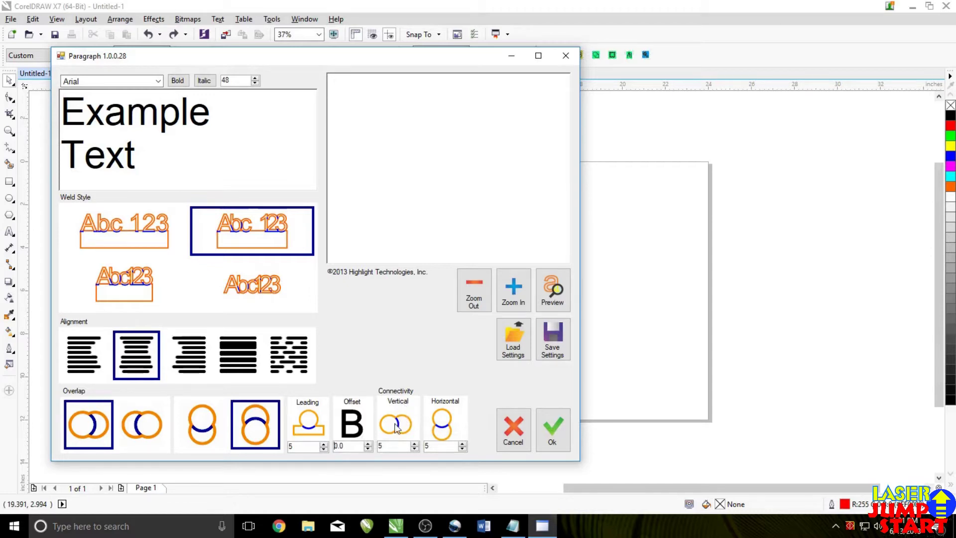
# Step: Try adjusting the vertical and horizontal connectivity, return both to 5, and preview the centered welded text
pyautogui.click(415, 442)
pyautogui.click(415, 443)
pyautogui.click(417, 448)
pyautogui.click(463, 445)
pyautogui.click(463, 448)
pyautogui.click(554, 289)
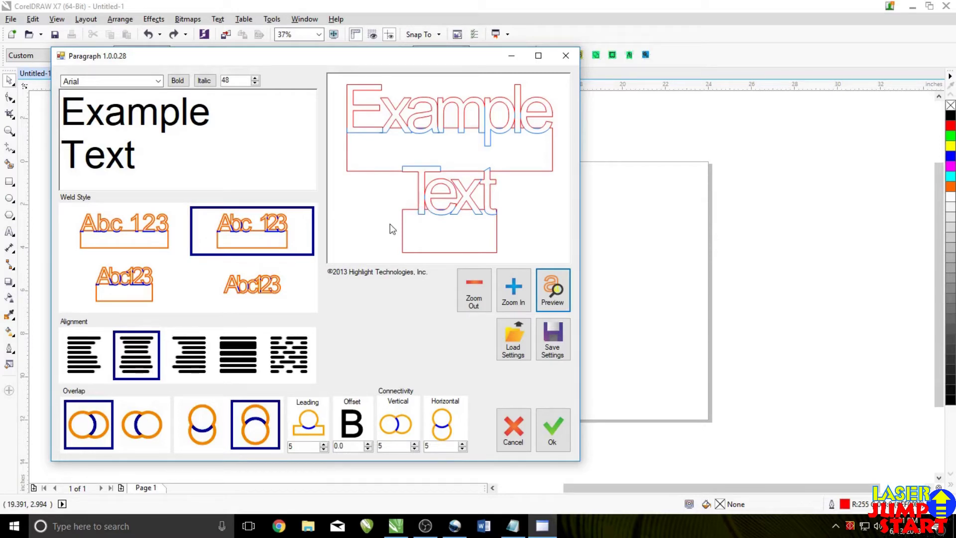
# Step: Set the alignment to full-width justified, choose the weld style with joined letters and no bar, and preview the result
pyautogui.click(240, 358)
pyautogui.click(236, 288)
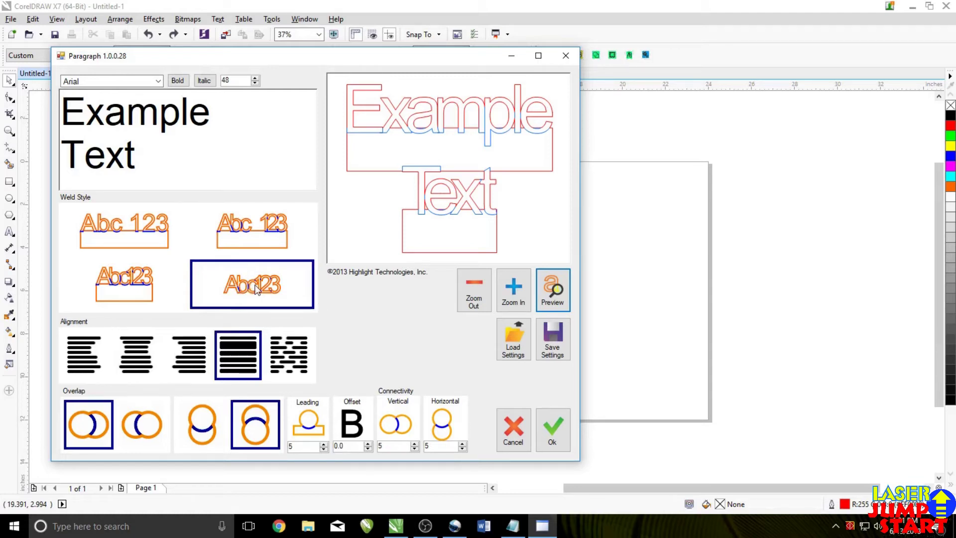
pyautogui.click(542, 290)
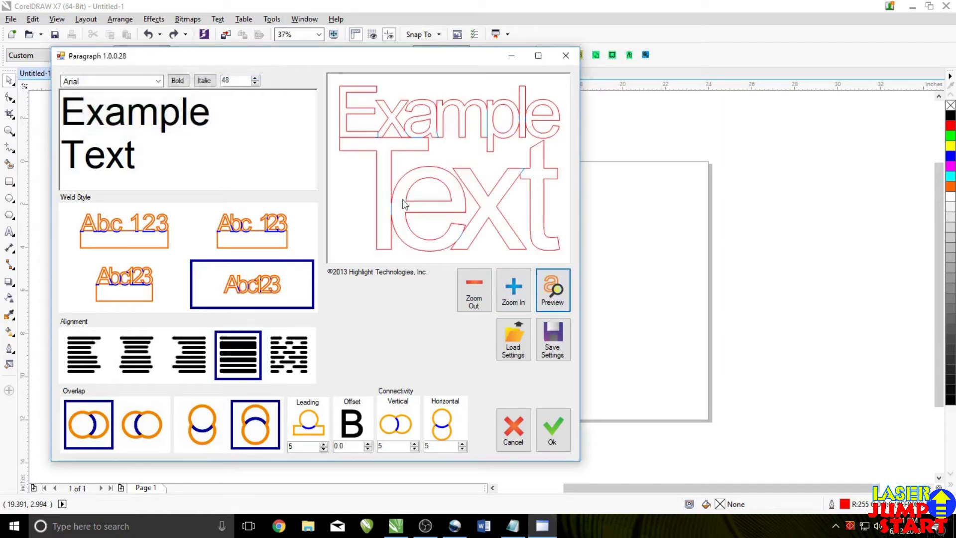